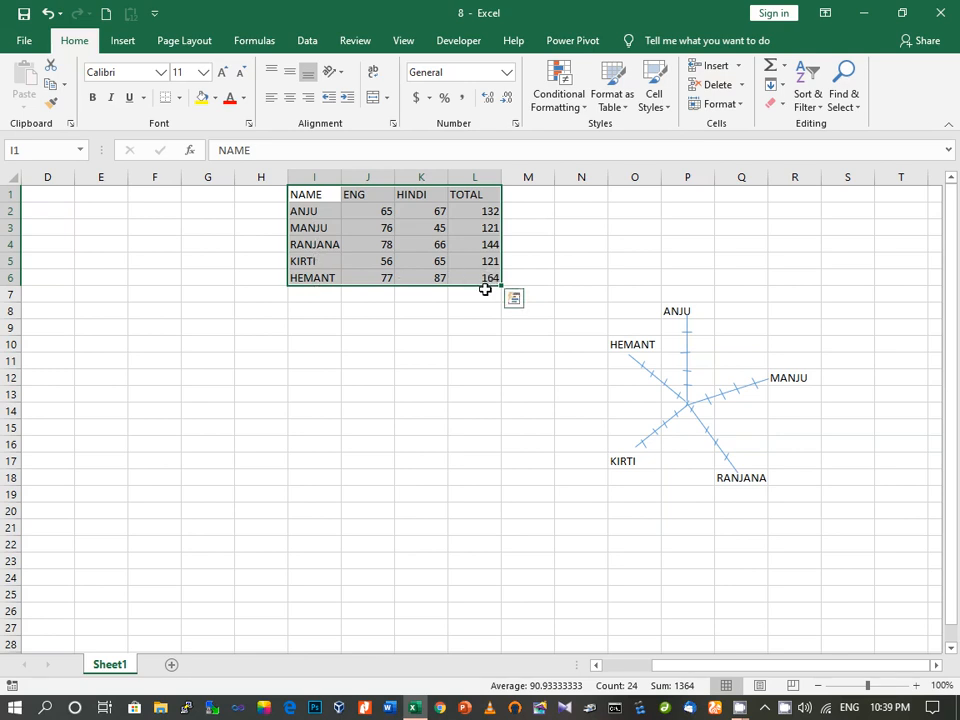
# Step: Insert a basic radar chart from the marks table in I1:L6, make it narrower and place it below the table
pyautogui.click(121, 42)
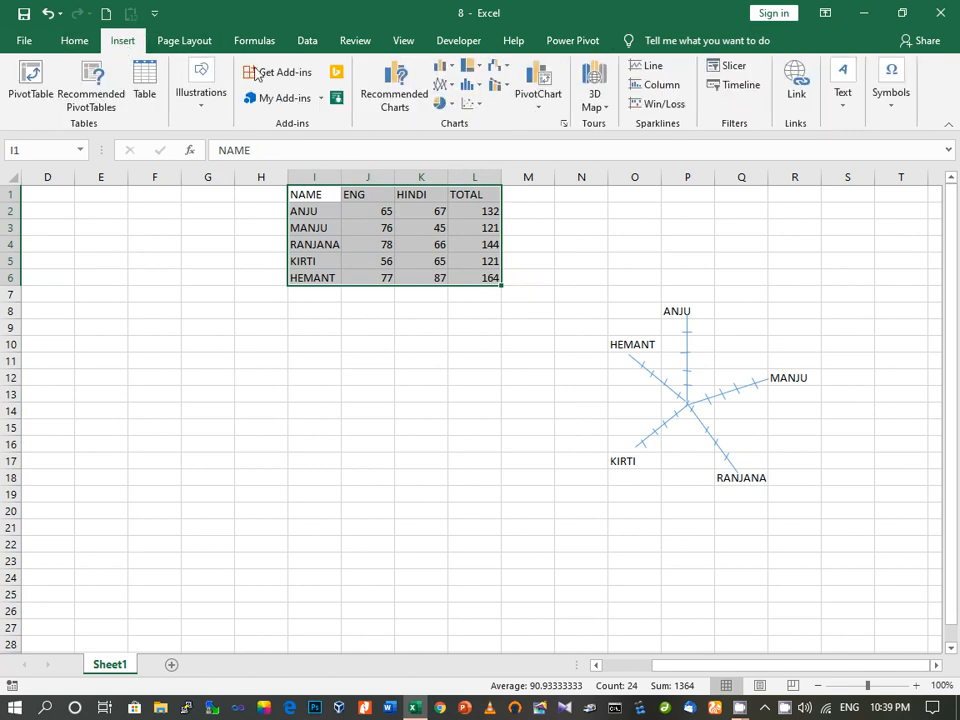
pyautogui.click(510, 70)
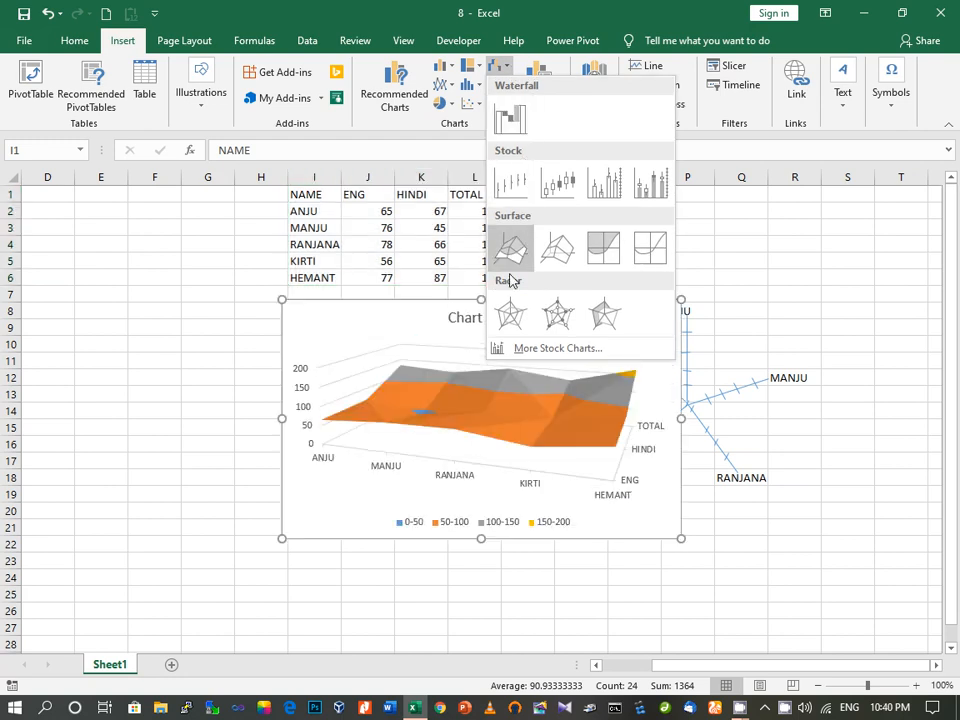
pyautogui.click(507, 319)
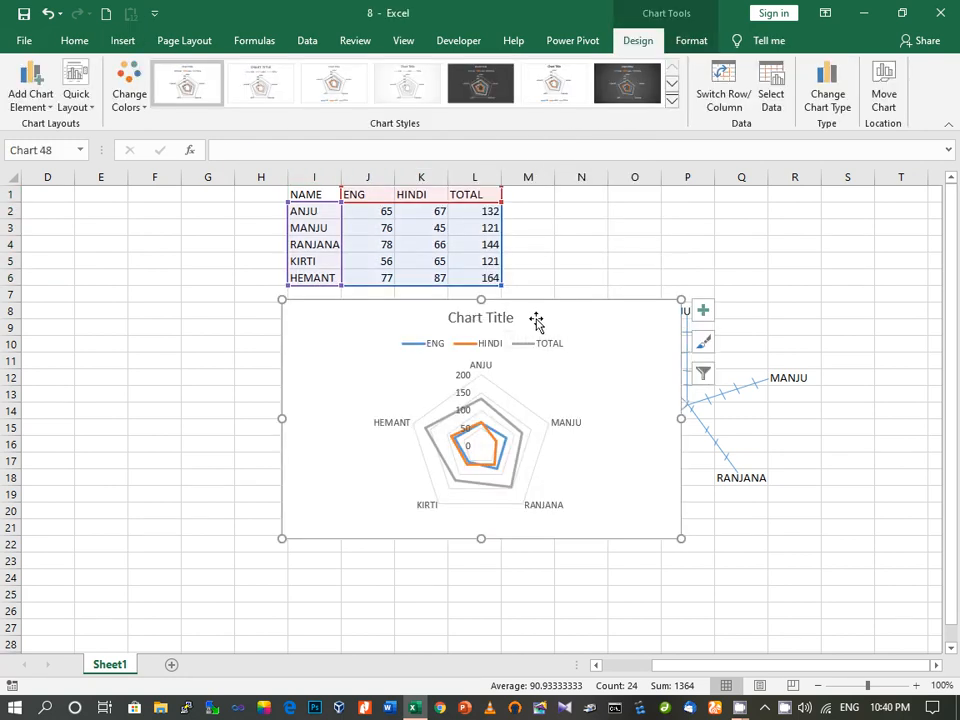
pyautogui.moveTo(679, 422); pyautogui.dragTo(572, 439)
pyautogui.moveTo(474, 369); pyautogui.dragTo(340, 381)
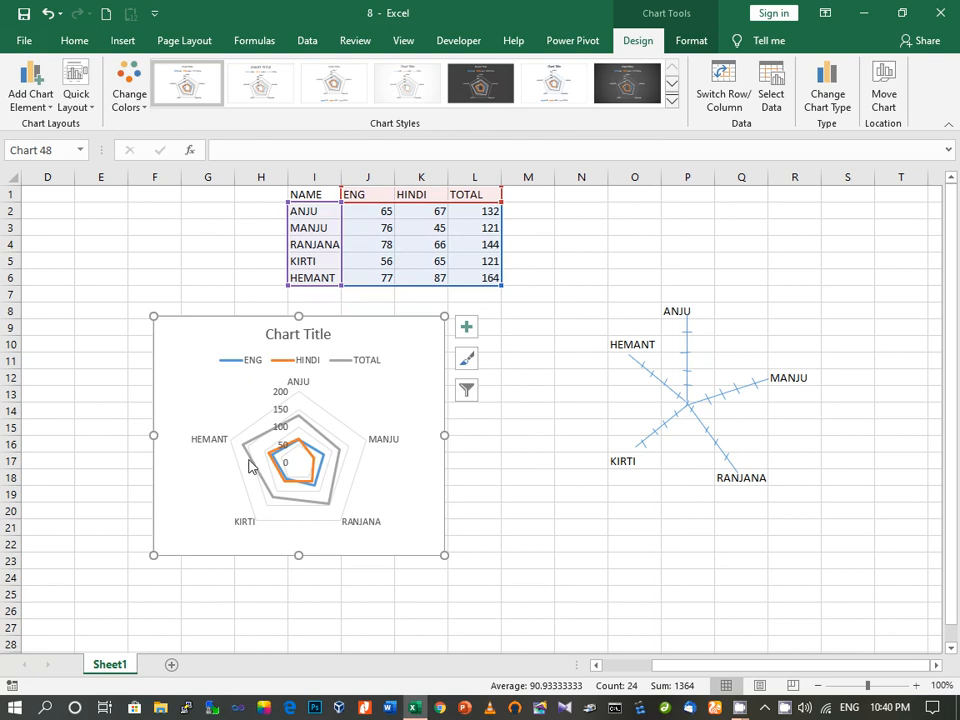
# Step: Examine the data points of the series in the radar chart and compare them with the hand-drawn axes diagram
pyautogui.moveTo(331, 509)
pyautogui.click(740, 390)
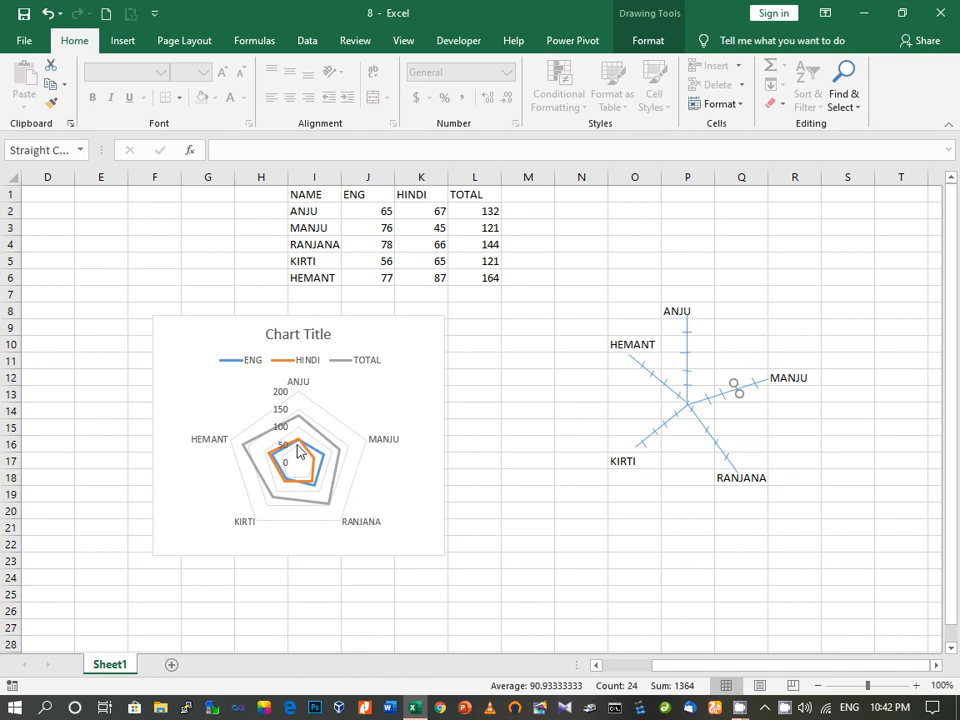
pyautogui.moveTo(299, 446)
pyautogui.moveTo(327, 462)
pyautogui.moveTo(320, 465)
pyautogui.moveTo(318, 488)
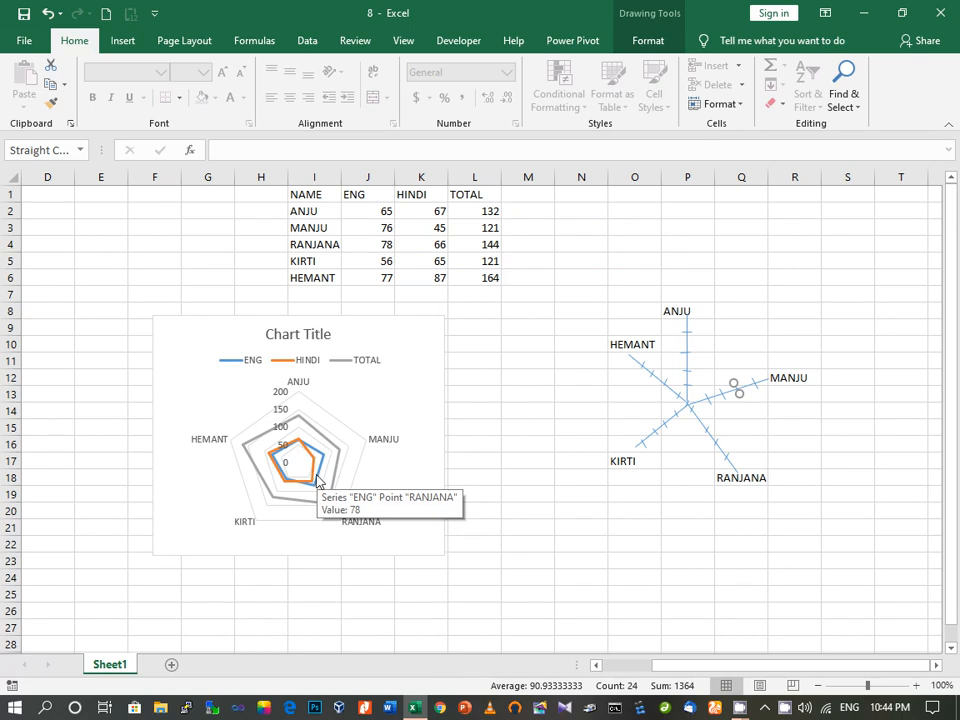
# Step: Delete the radar chart
pyautogui.click(329, 323)
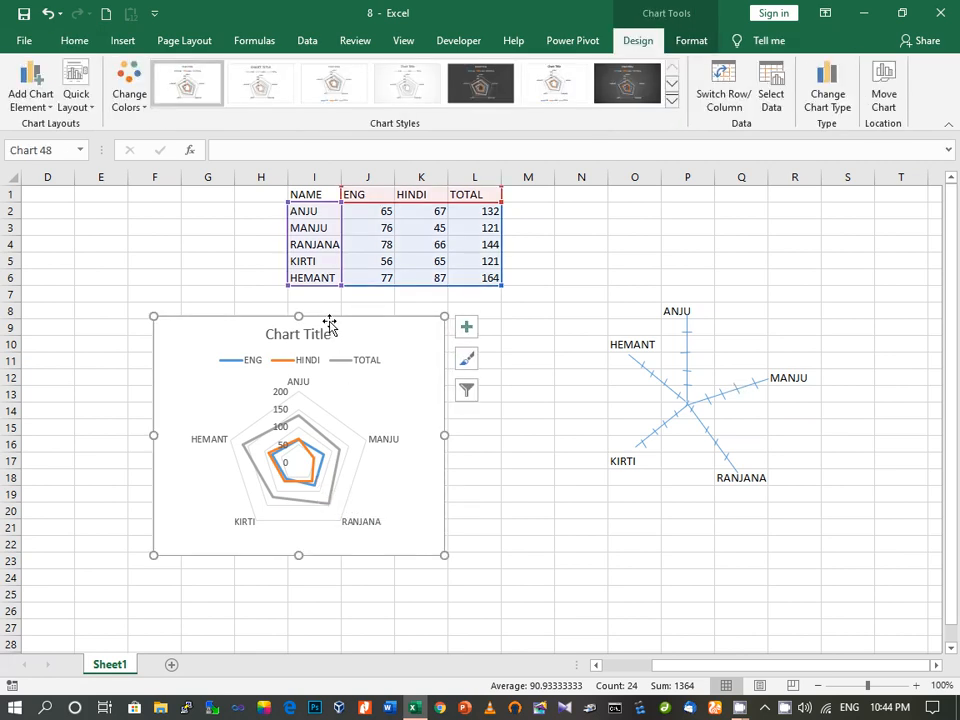
pyautogui.press('Delete')
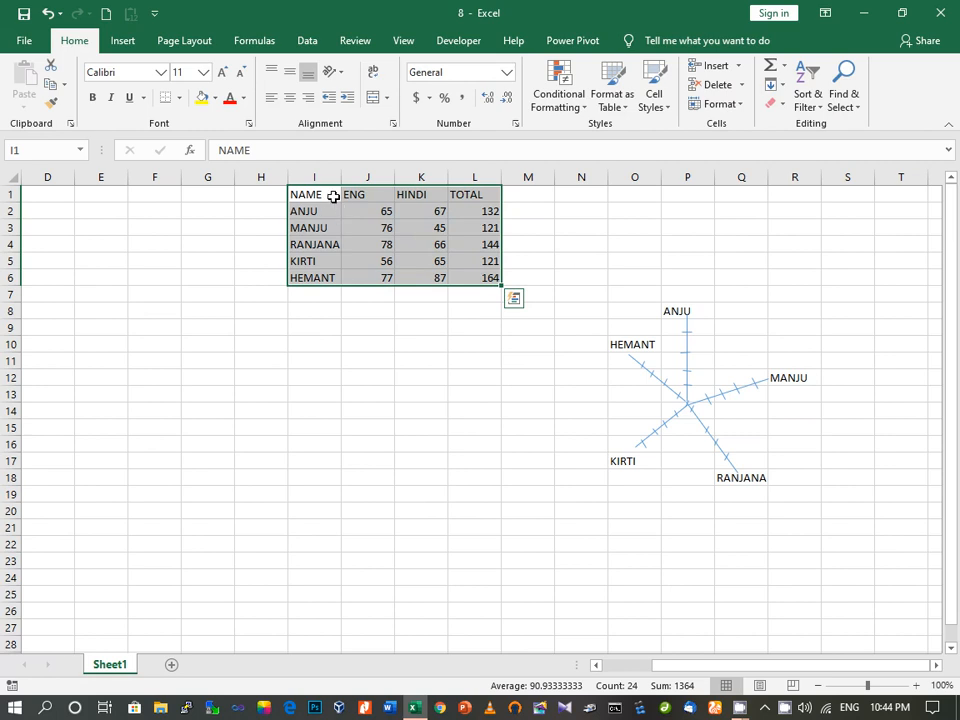
# Step: Move the marks table from I1:L6 so that it starts at cell D1
pyautogui.click(330, 194)
pyautogui.moveTo(324, 215); pyautogui.dragTo(490, 275)
pyautogui.hotkey('ctrl', 'c')
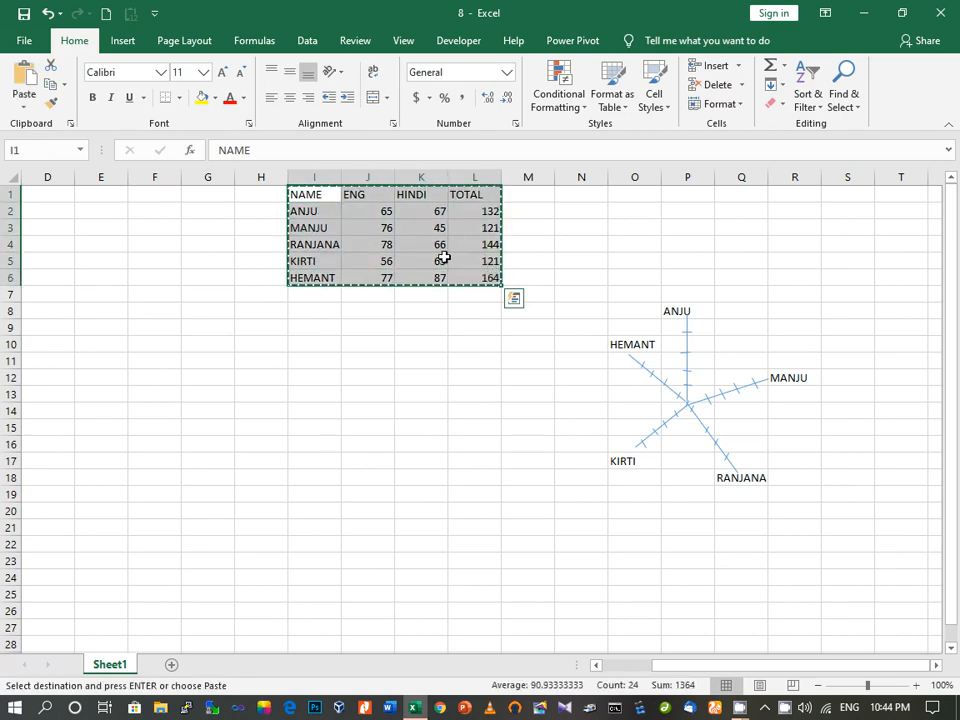
pyautogui.click(41, 191)
pyautogui.hotkey('ctrl', 'v')
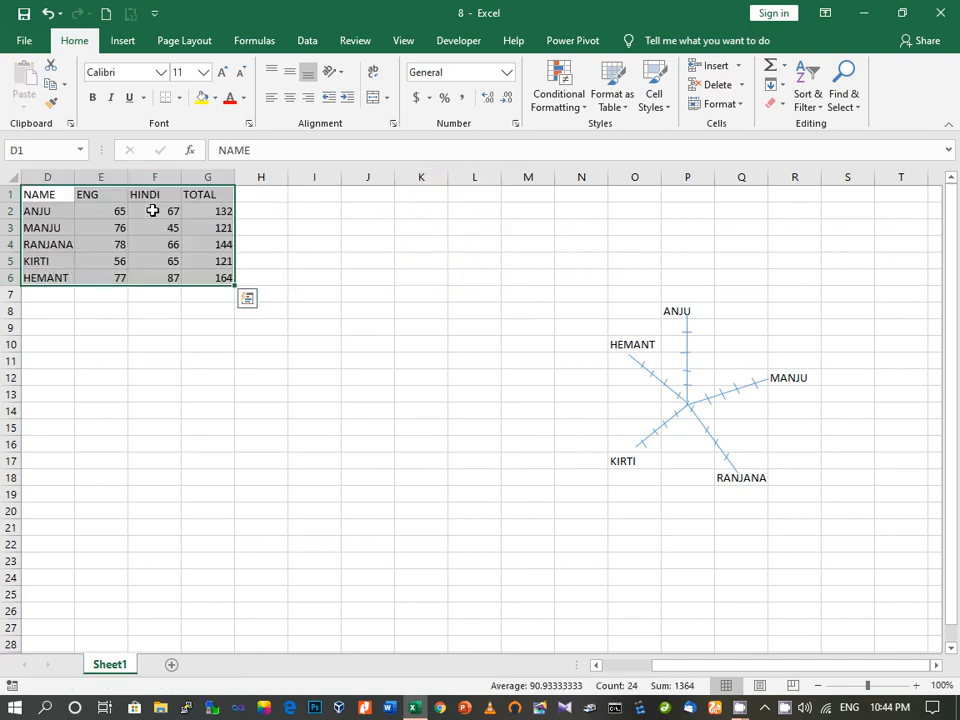
# Step: Move the marks table from D1:G6 so that it starts at cell A1
pyautogui.moveTo(686, 668); pyautogui.dragTo(621, 670)
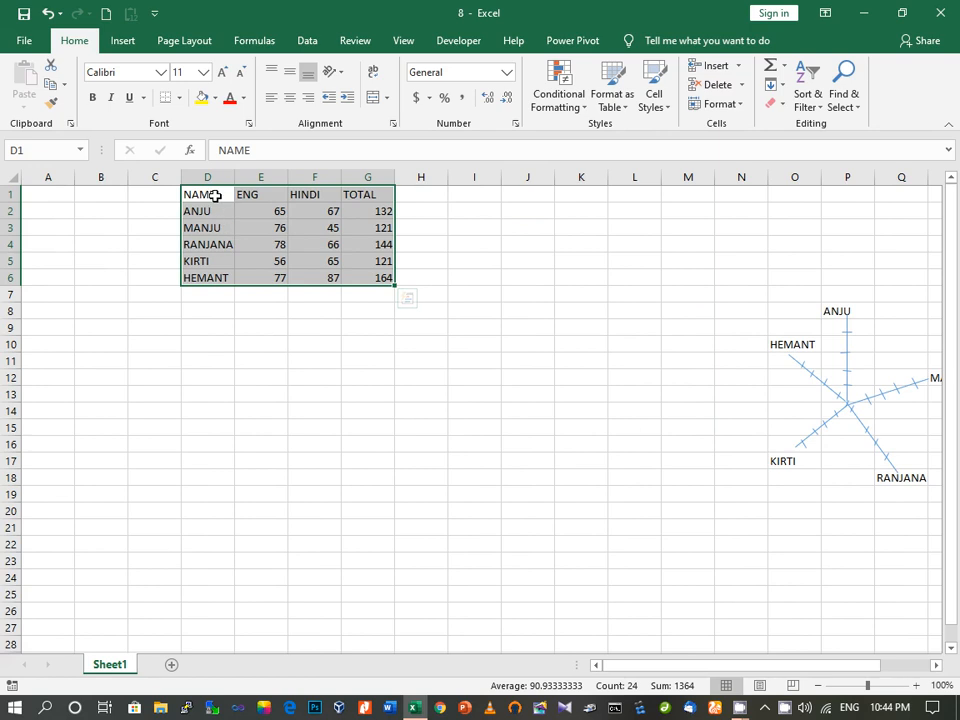
pyautogui.moveTo(214, 196); pyautogui.dragTo(370, 285)
pyautogui.hotkey('ctrl', 'c')
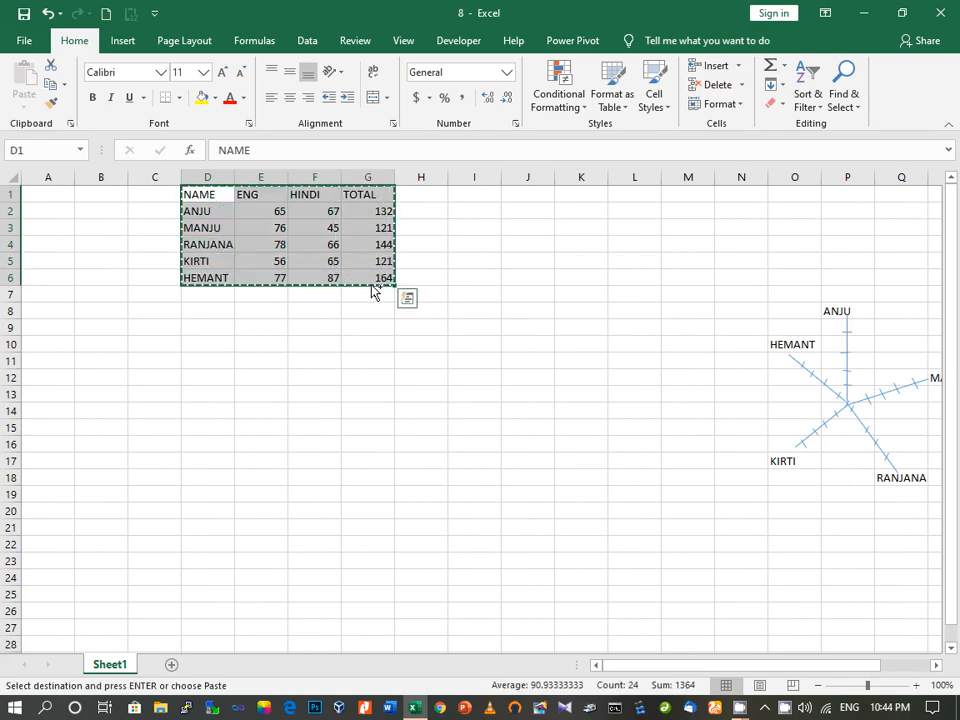
pyautogui.click(58, 195)
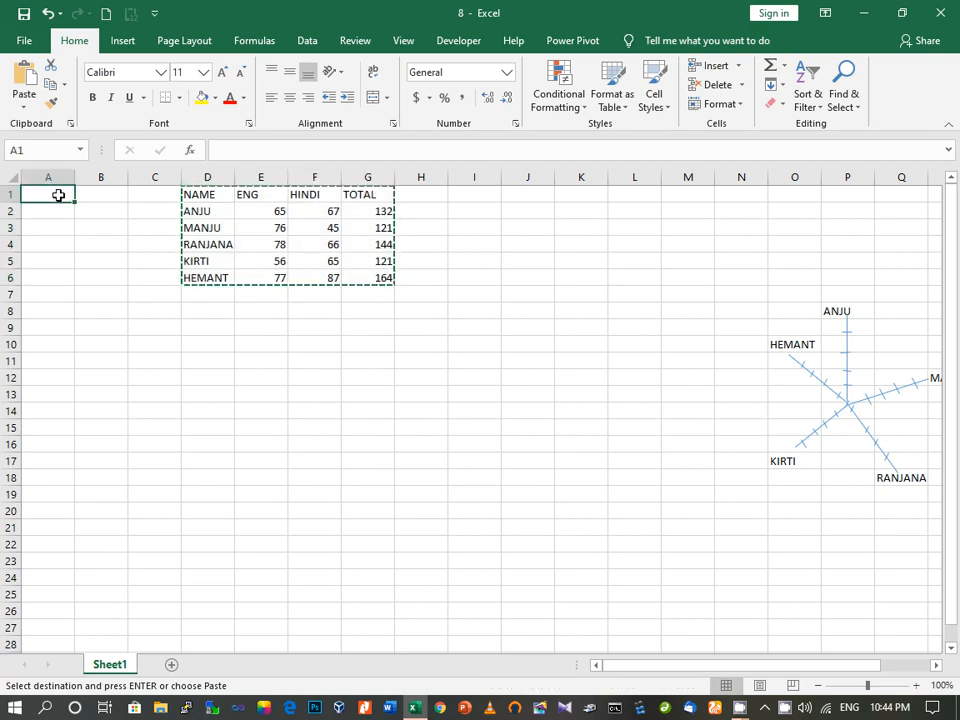
pyautogui.hotkey('ctrl', 'v')
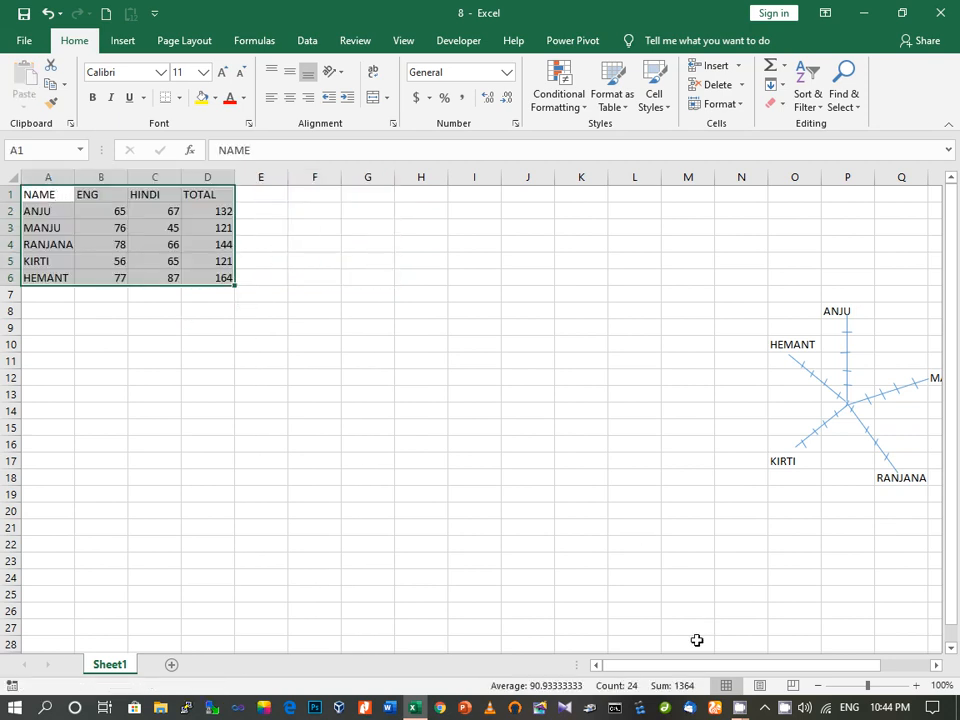
pyautogui.click(376, 611)
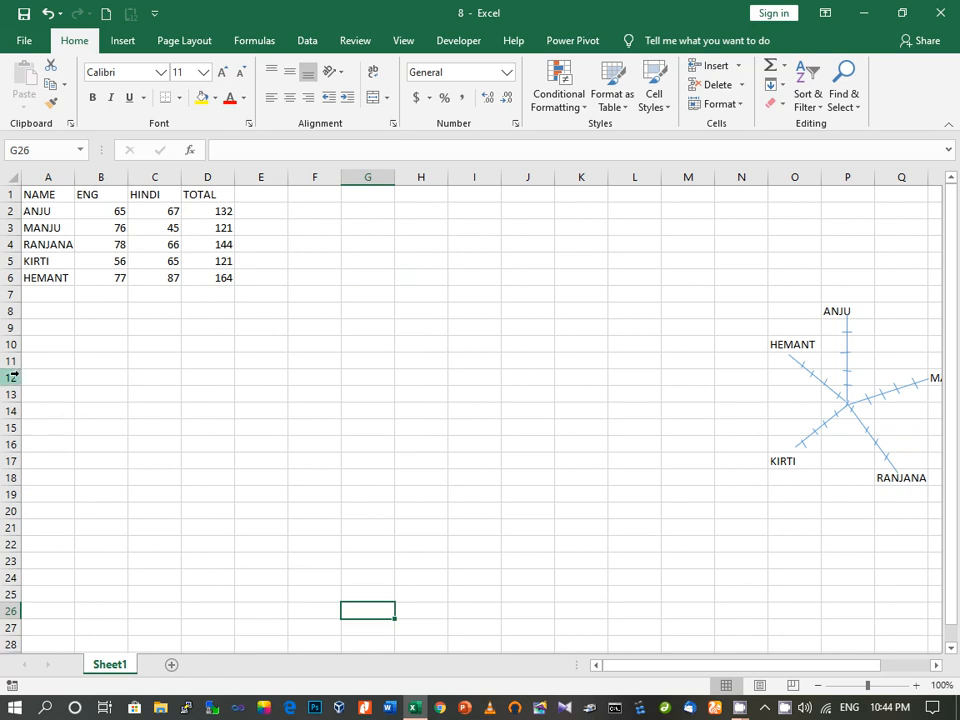
# Step: Insert a 2-D pie chart from A1:D6, place it below the table and make it narrower
pyautogui.moveTo(62, 195); pyautogui.dragTo(208, 275)
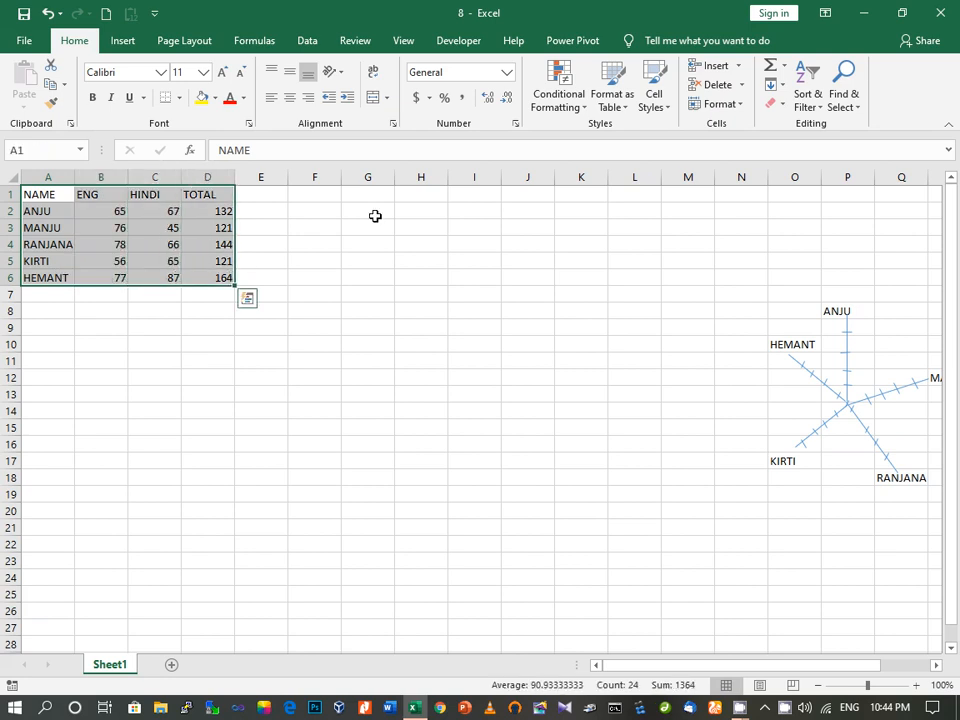
pyautogui.click(124, 41)
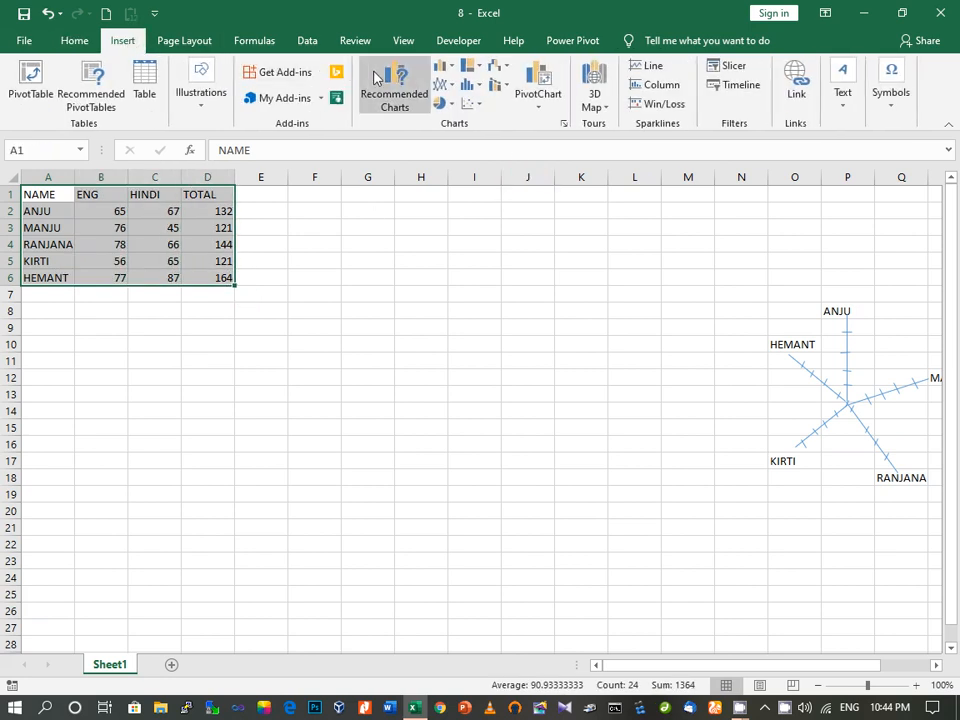
pyautogui.click(448, 104)
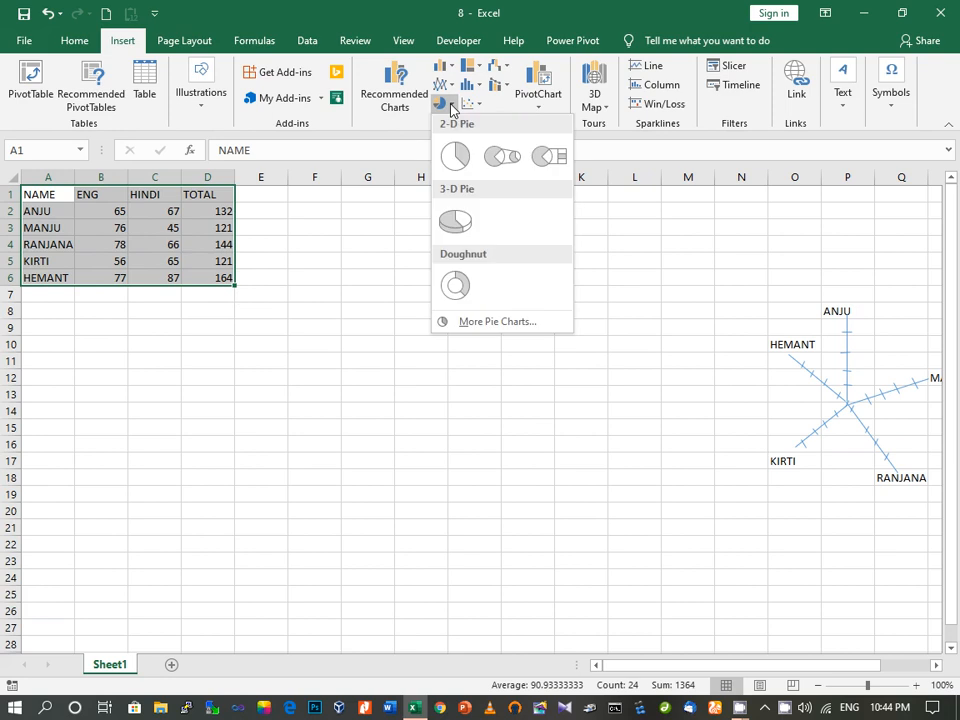
pyautogui.click(451, 158)
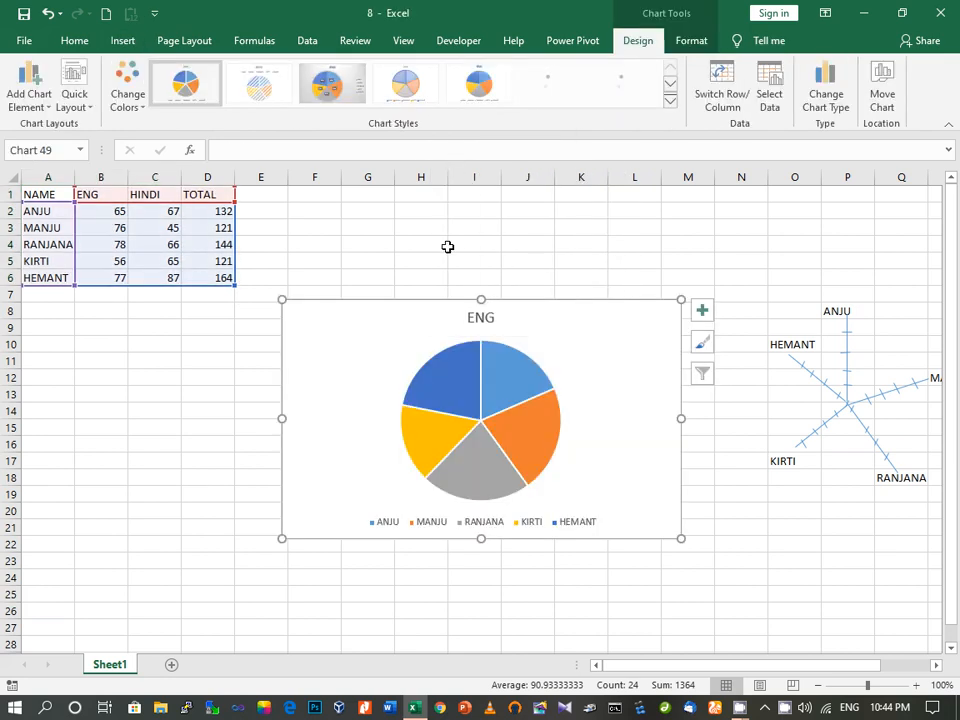
pyautogui.moveTo(441, 304); pyautogui.dragTo(211, 321)
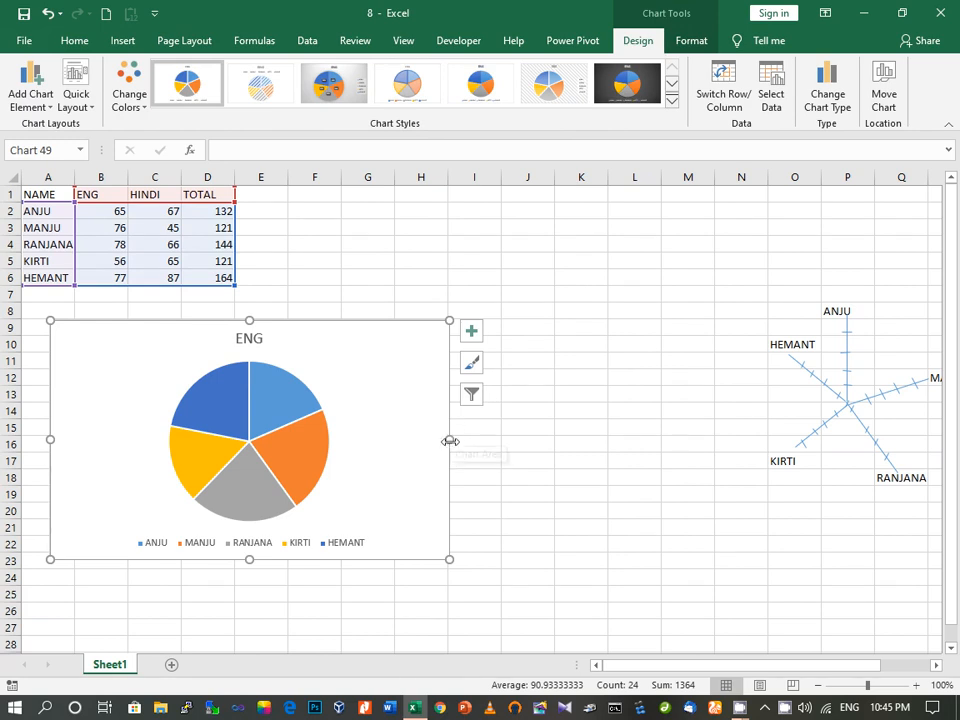
pyautogui.moveTo(448, 439); pyautogui.dragTo(384, 432)
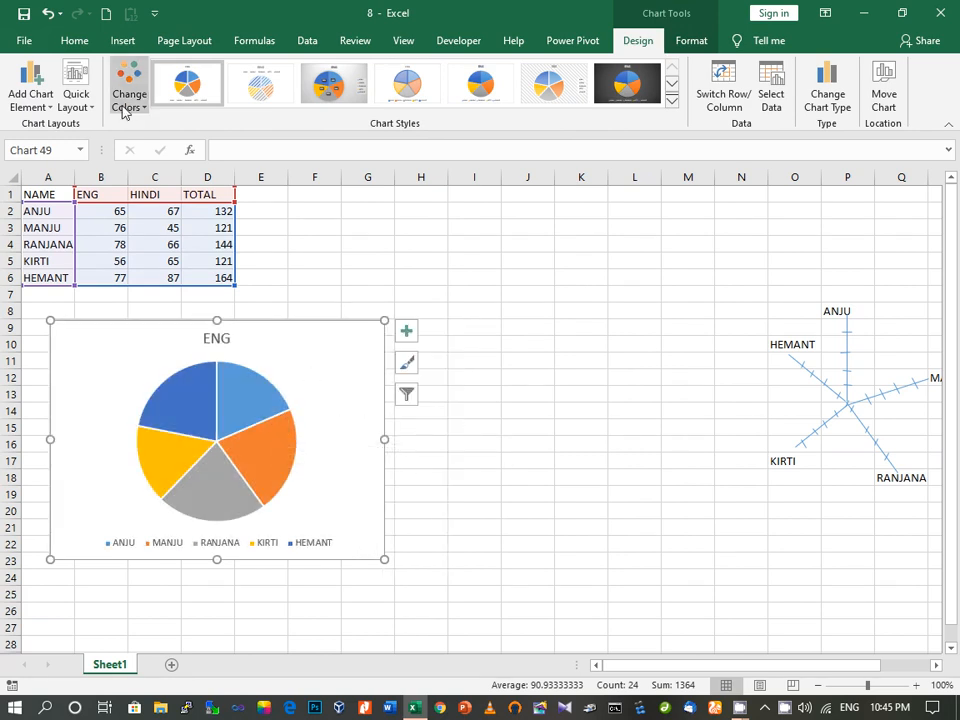
pyautogui.click(307, 242)
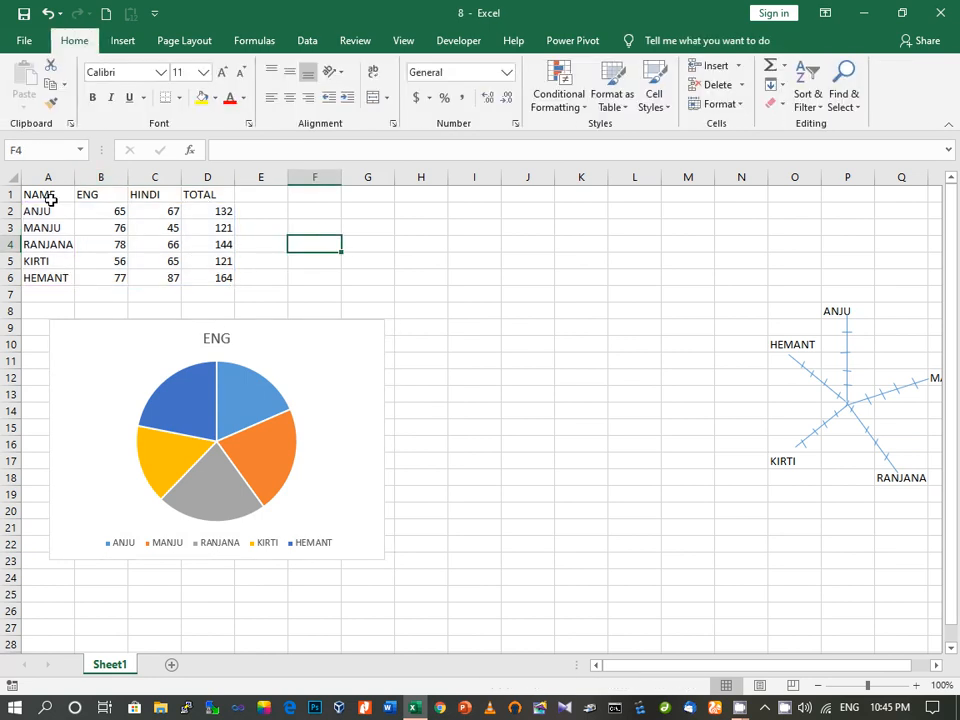
# Step: Insert a doughnut chart from A1:D6, make it narrower and place it beside the pie chart
pyautogui.moveTo(50, 199); pyautogui.dragTo(200, 280)
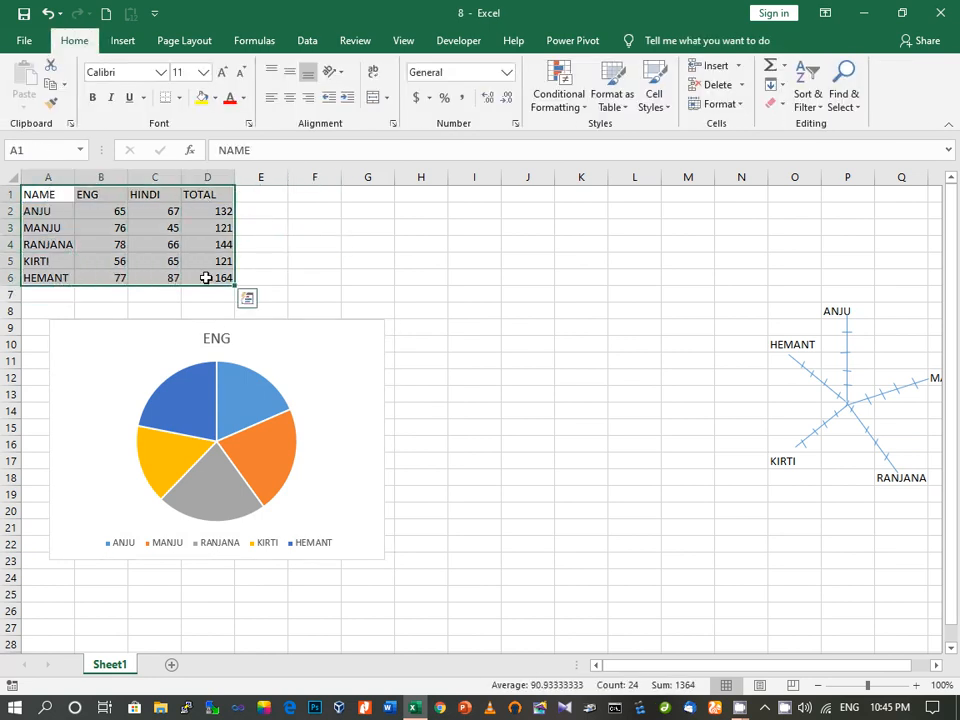
pyautogui.click(135, 44)
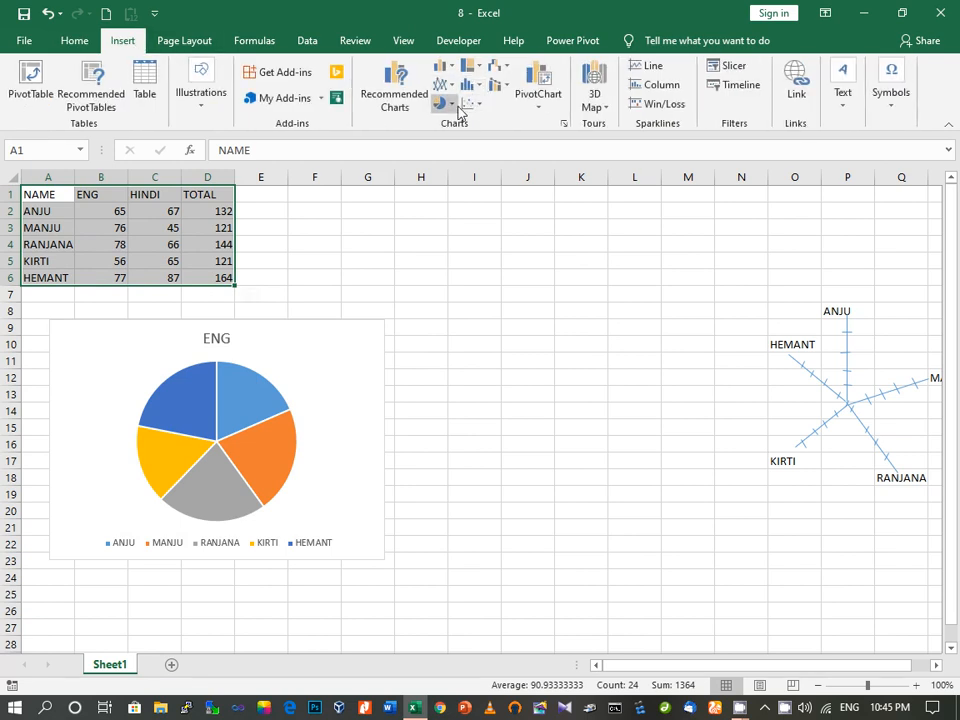
pyautogui.click(453, 105)
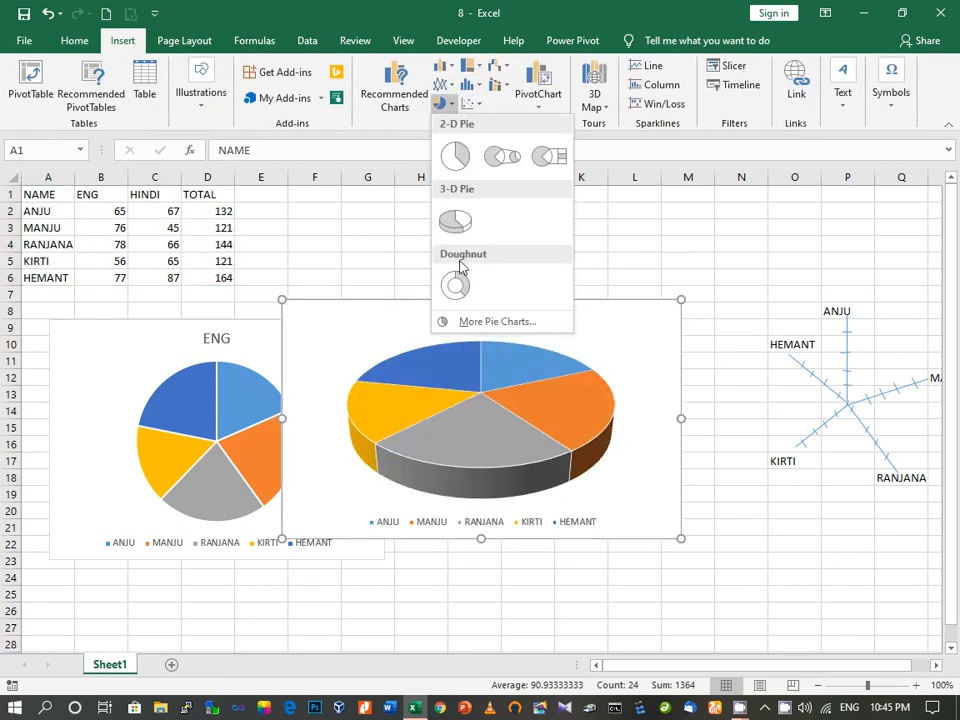
pyautogui.click(456, 288)
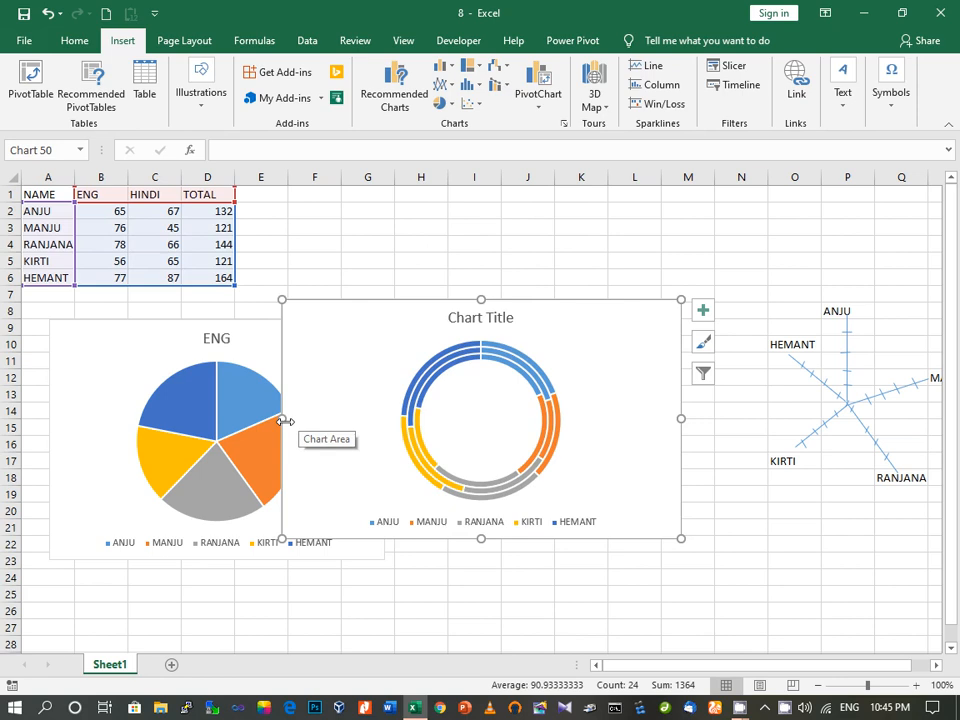
pyautogui.moveTo(332, 427); pyautogui.dragTo(393, 451)
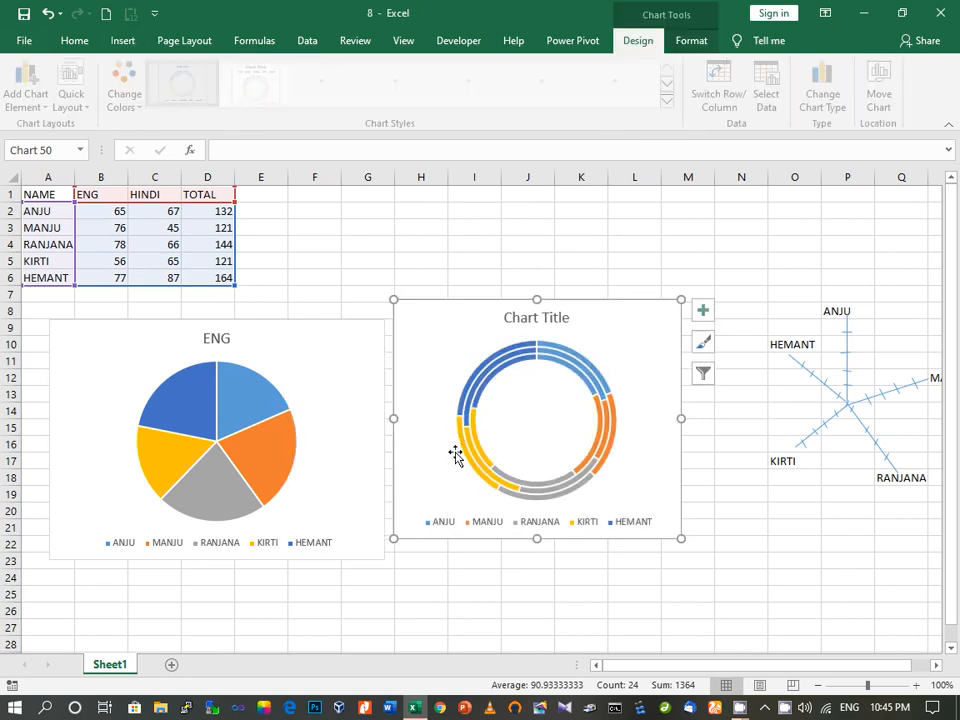
pyautogui.moveTo(467, 306); pyautogui.dragTo(485, 327)
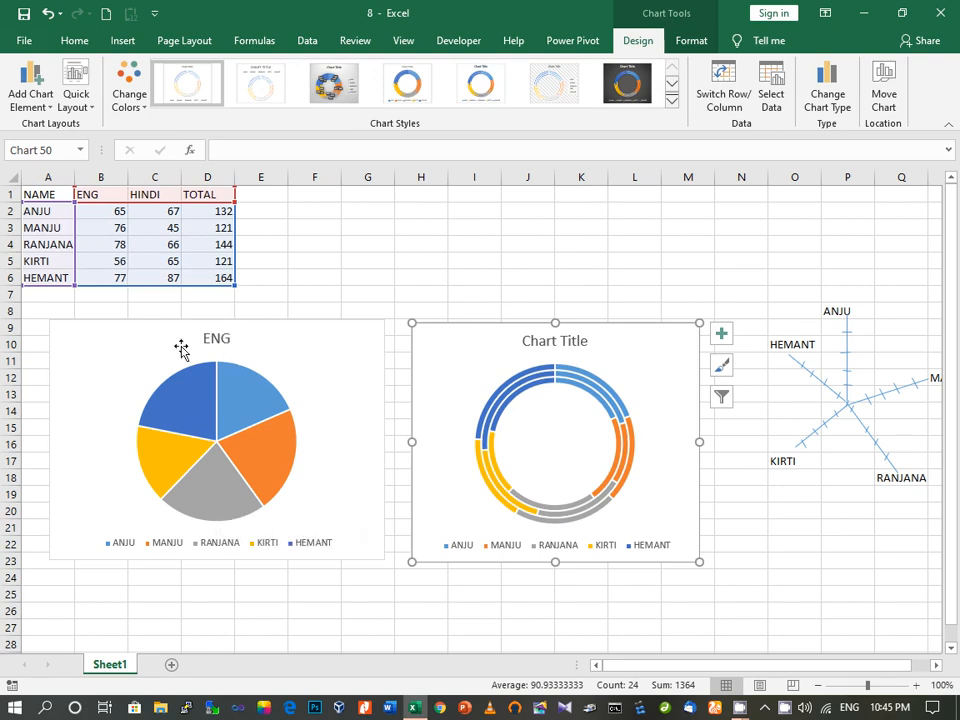
# Step: Examine the values and percentages of the individual slices in the ENG pie chart
pyautogui.moveTo(176, 425)
pyautogui.moveTo(189, 407)
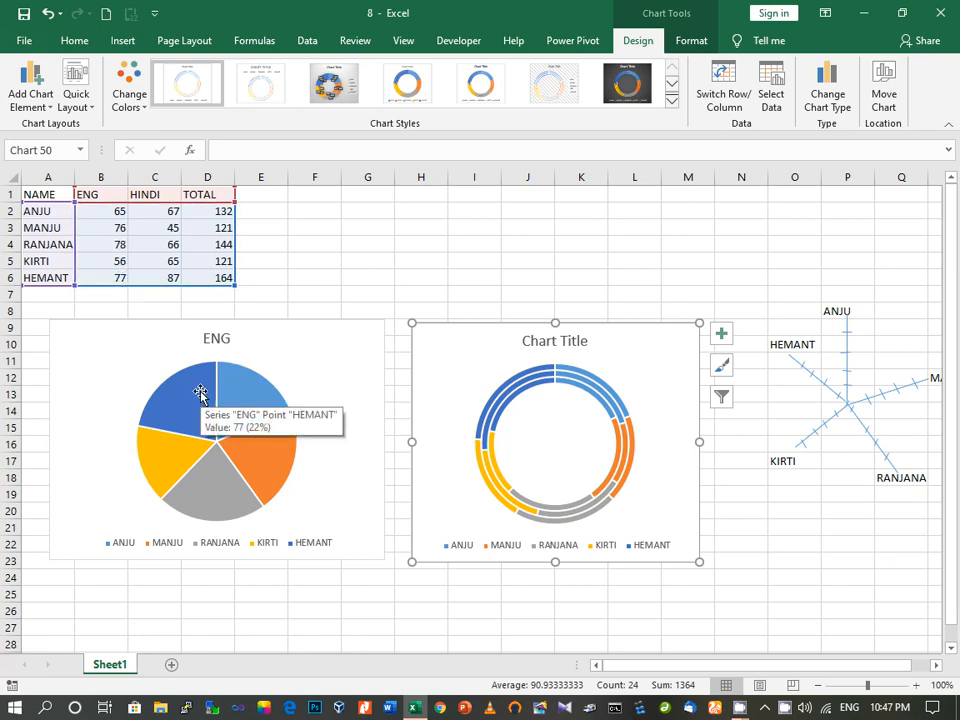
pyautogui.moveTo(217, 487)
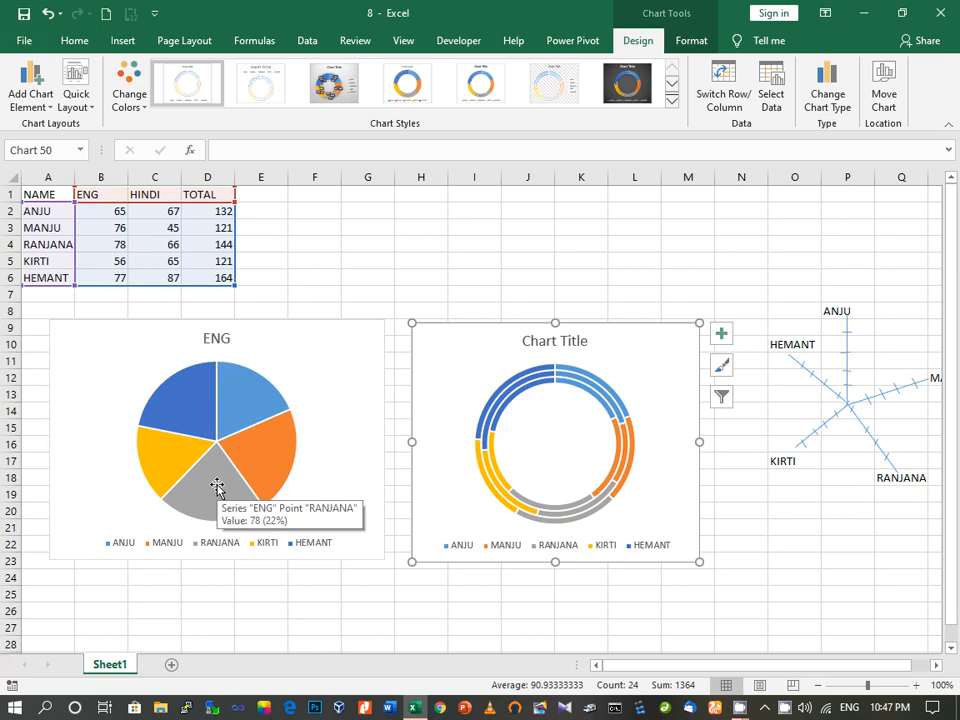
pyautogui.moveTo(165, 476)
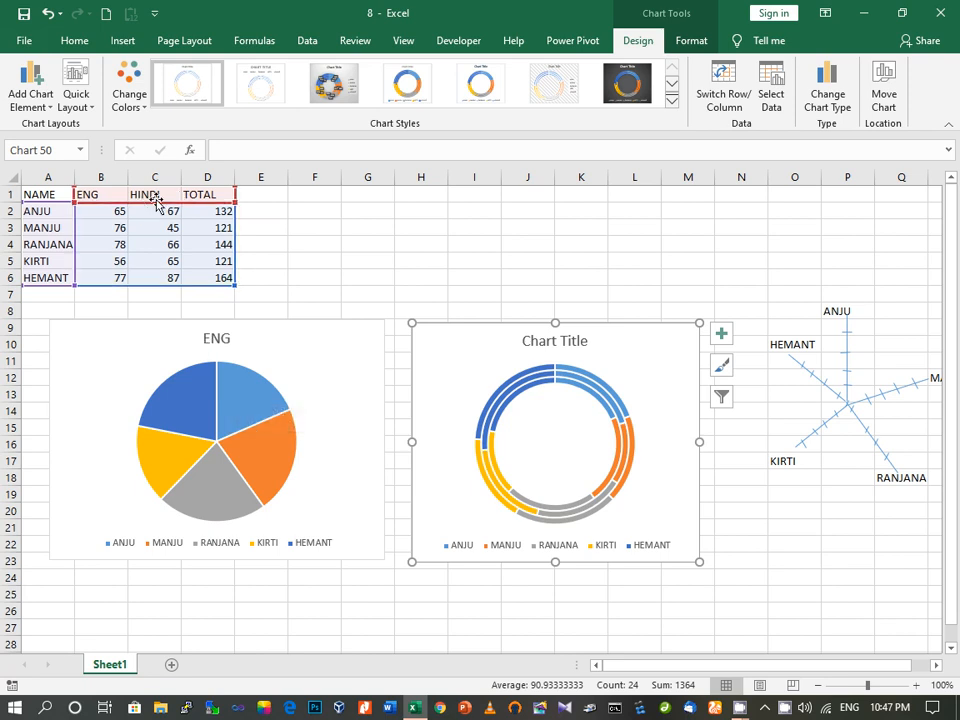
# Step: Filter the pie chart to plot the HINDI series
pyautogui.click(374, 412)
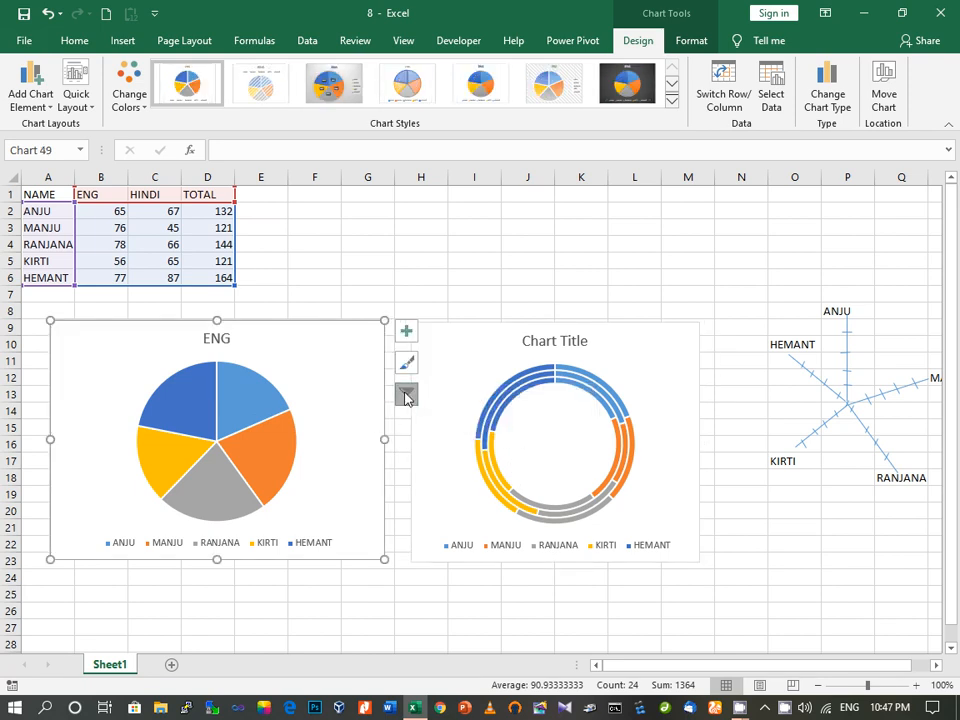
pyautogui.click(406, 397)
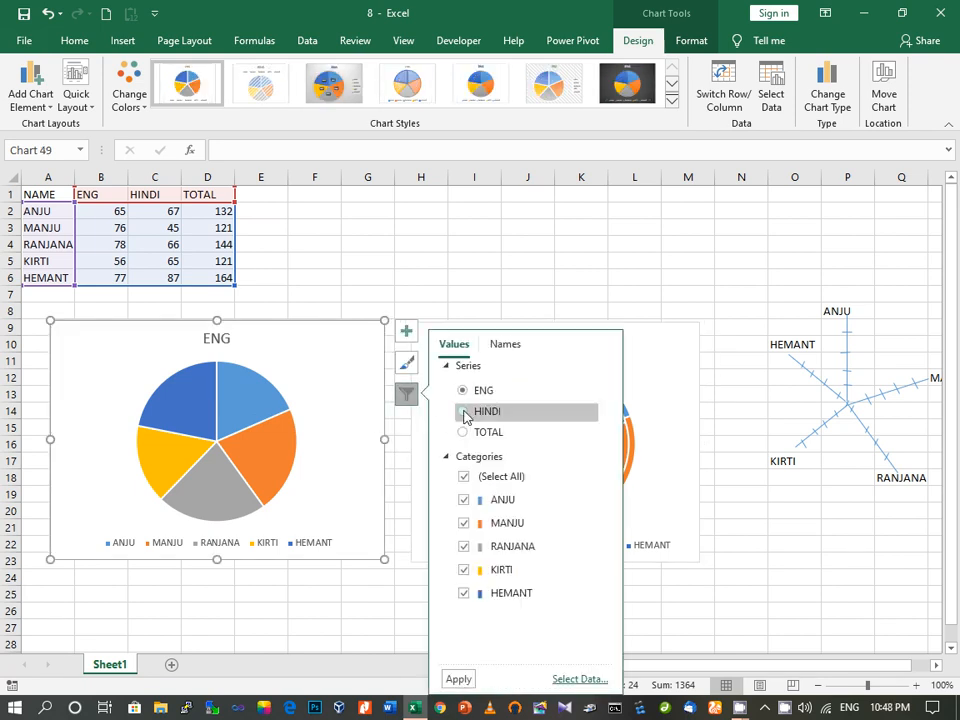
pyautogui.click(463, 412)
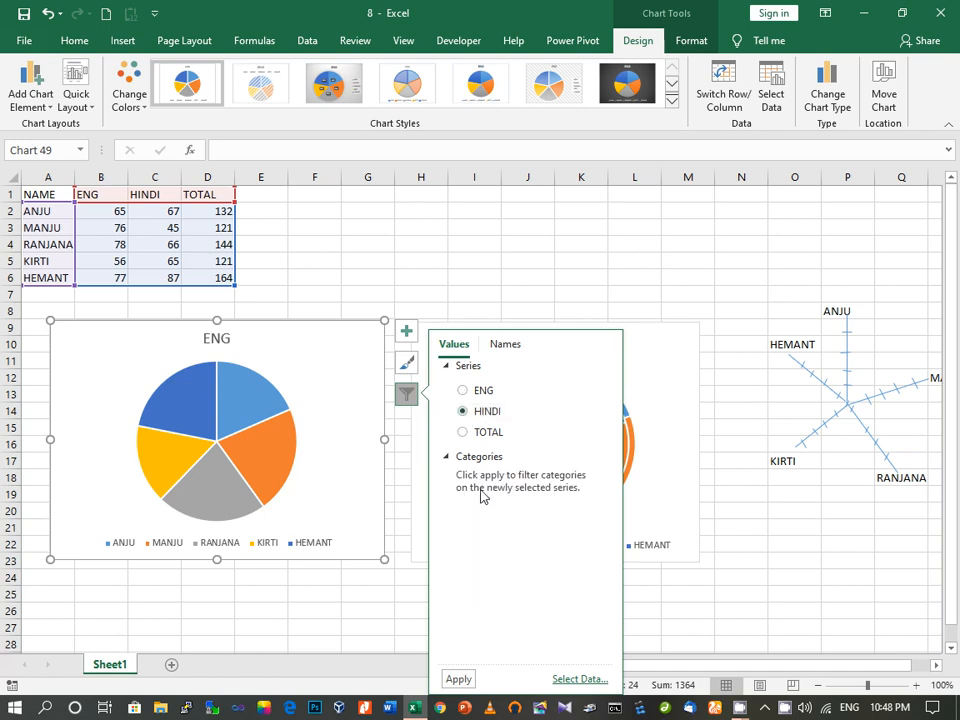
pyautogui.click(458, 679)
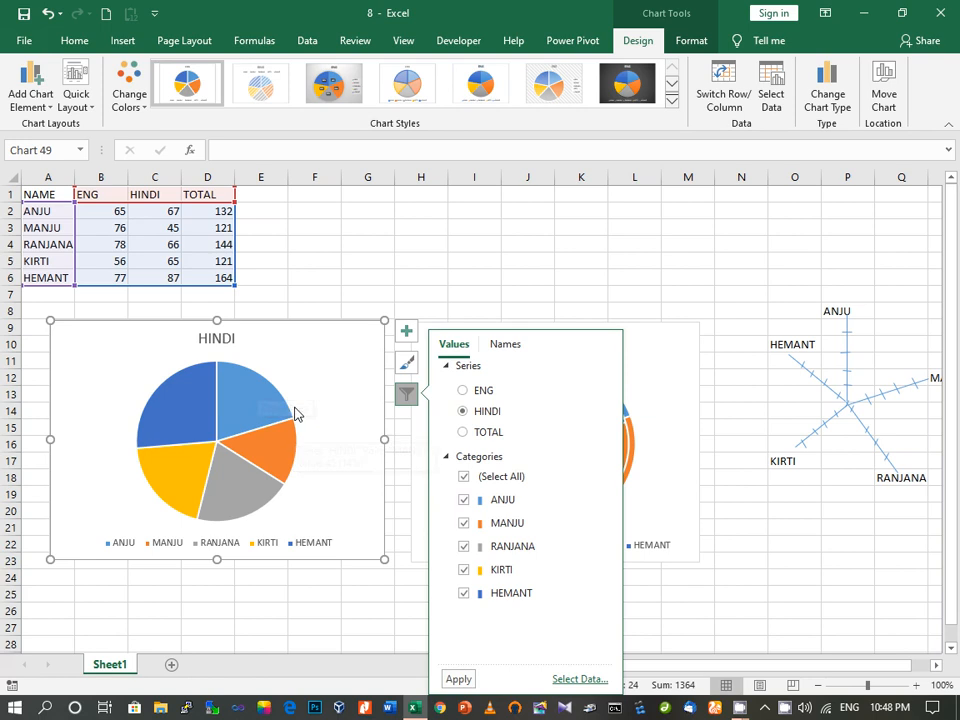
# Step: Filter the pie chart to plot the TOTAL series and close the filter options
pyautogui.moveTo(238, 402)
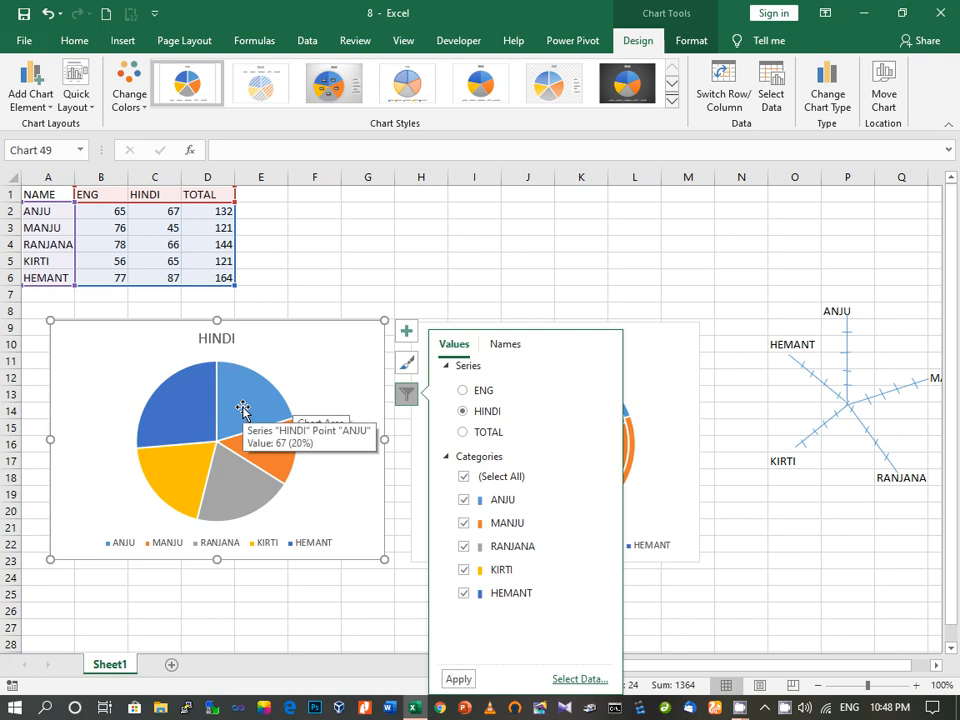
pyautogui.click(464, 433)
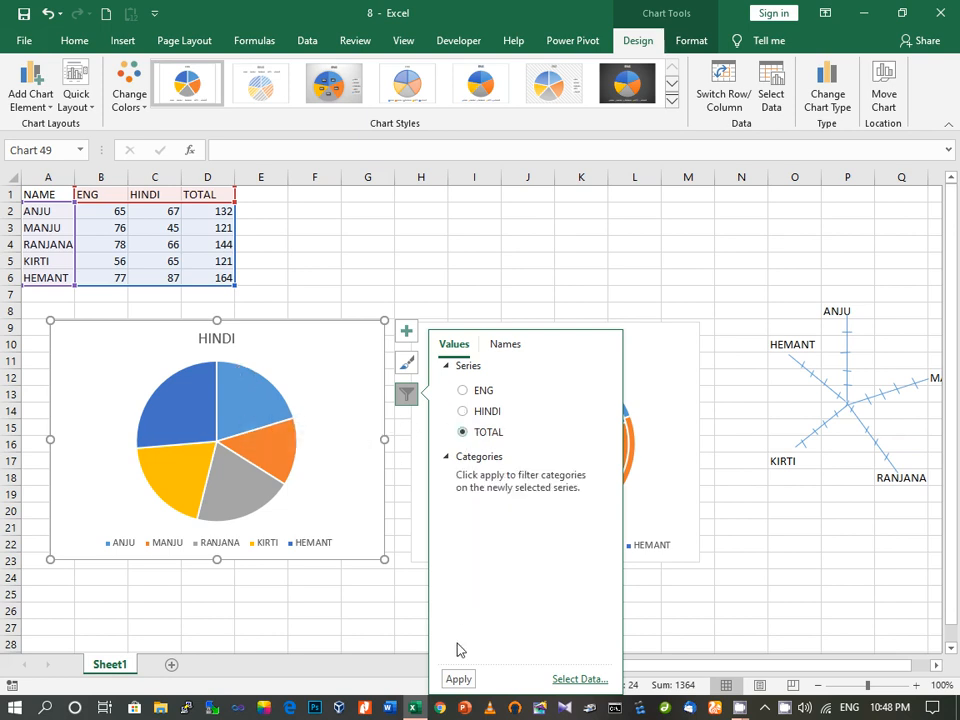
pyautogui.click(450, 683)
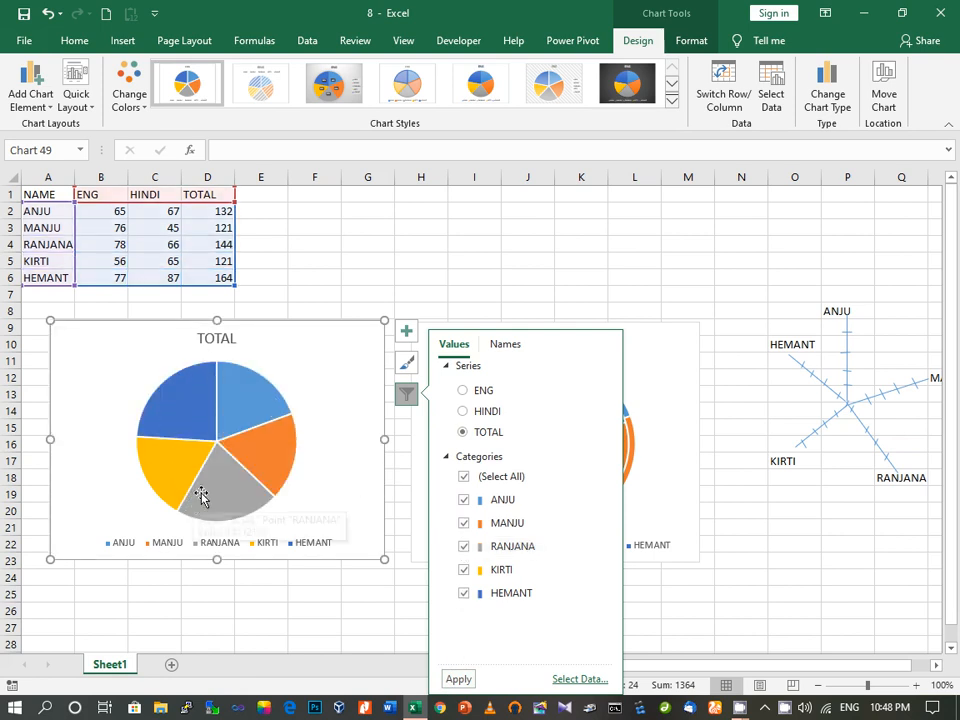
pyautogui.click(449, 264)
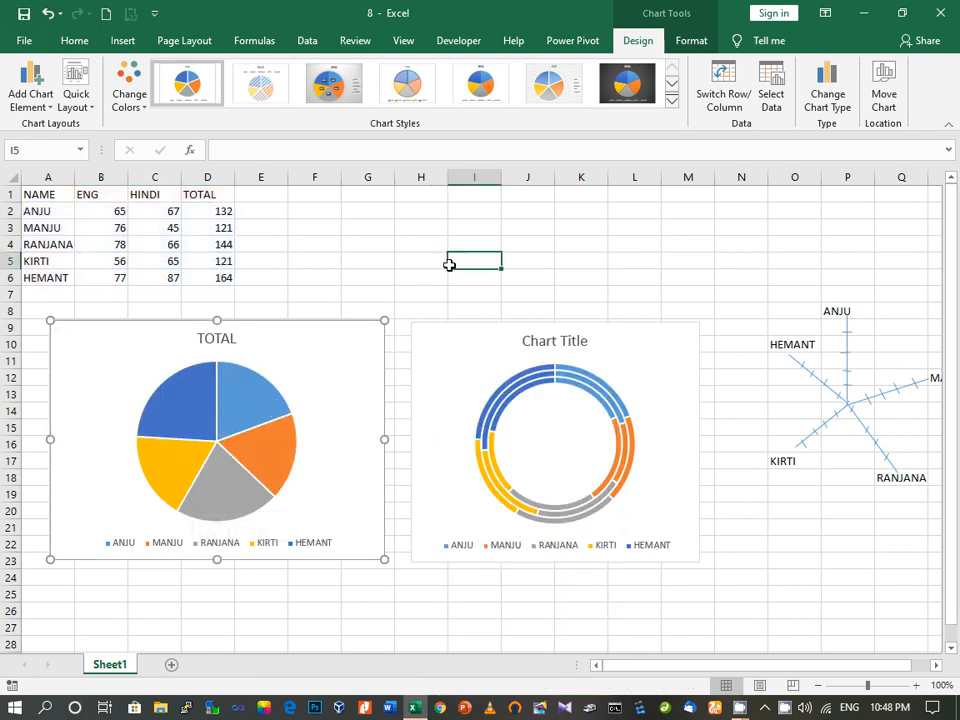
# Step: Select the TOTAL series in the pie chart and compare its slices with the ring segments of the doughnut chart
pyautogui.click(245, 452)
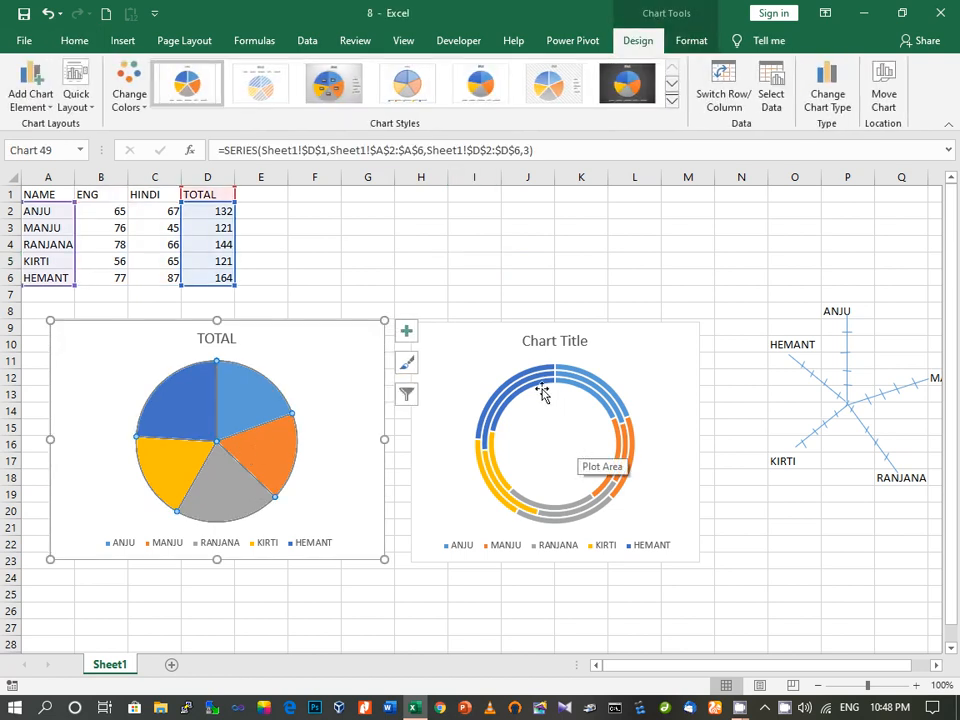
pyautogui.moveTo(505, 408)
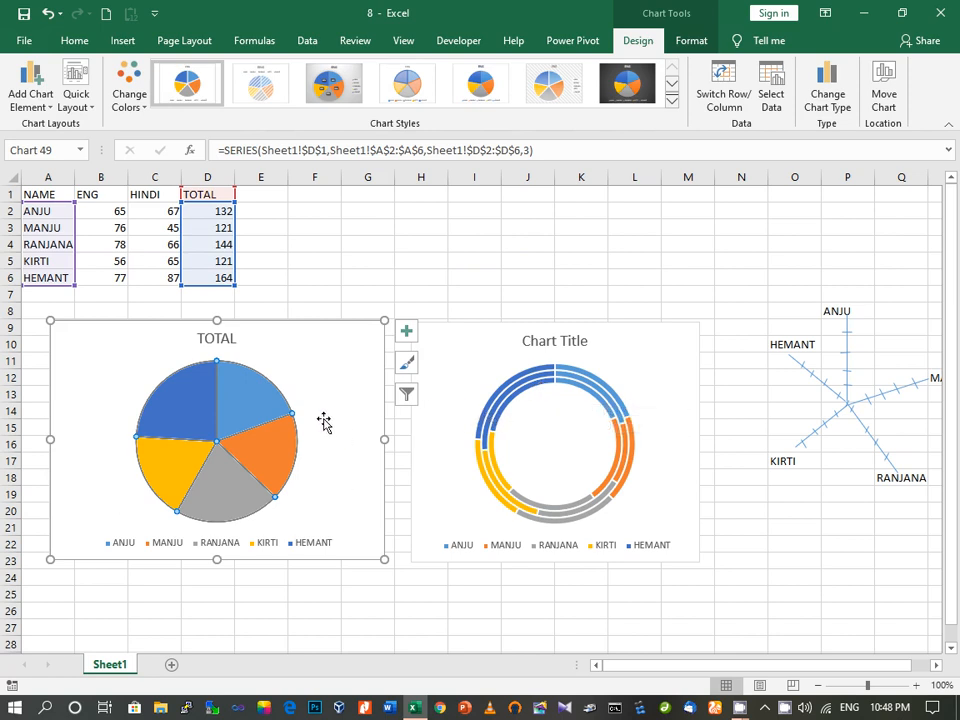
pyautogui.moveTo(216, 505)
pyautogui.moveTo(606, 414)
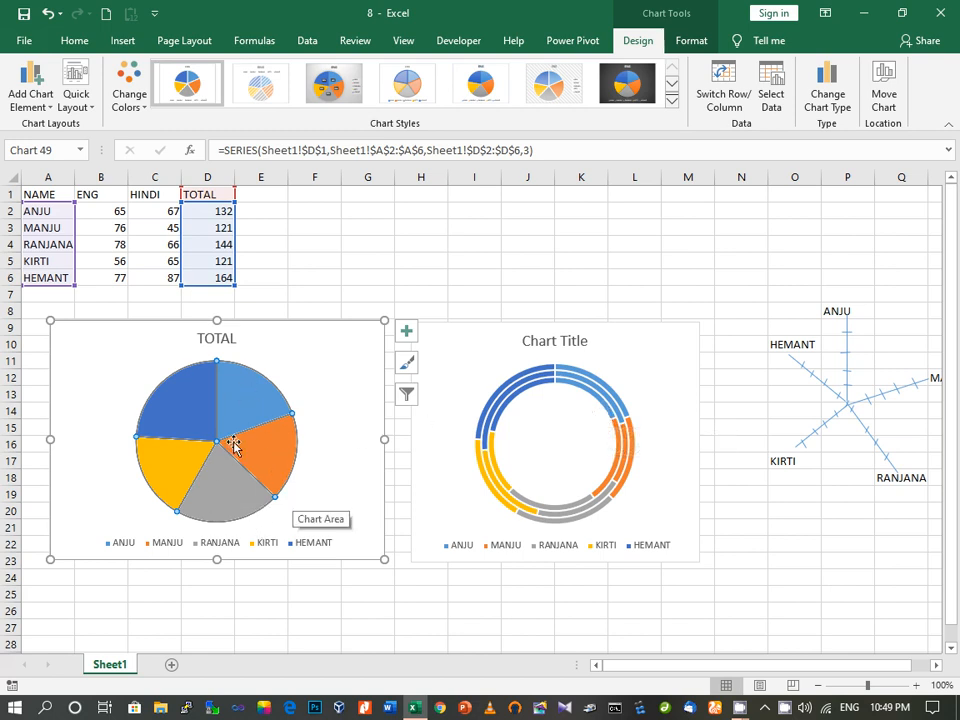
pyautogui.moveTo(493, 441)
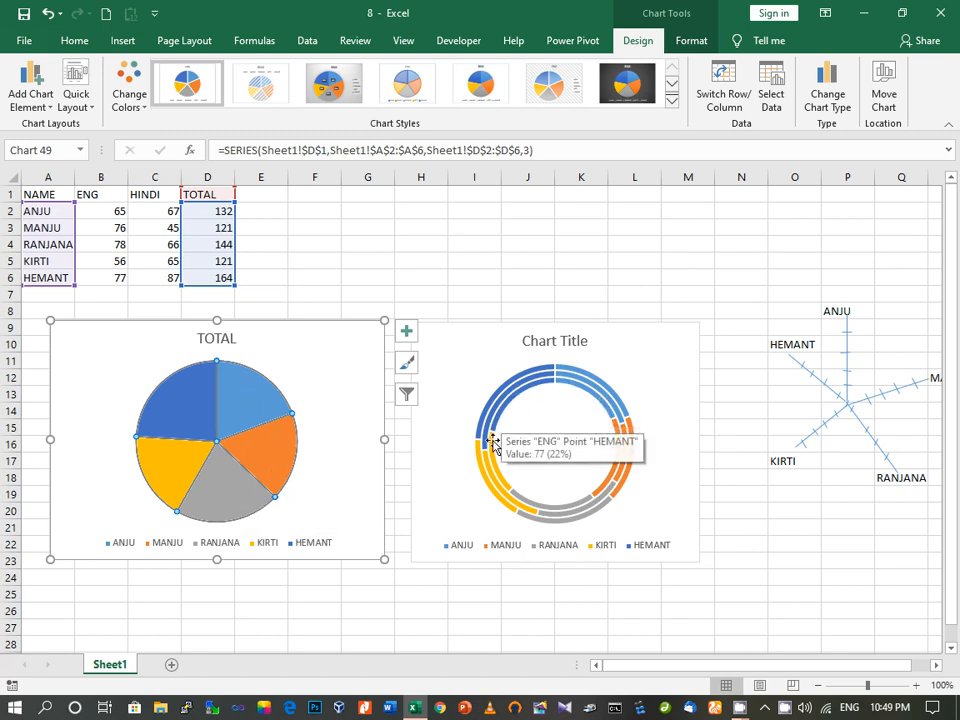